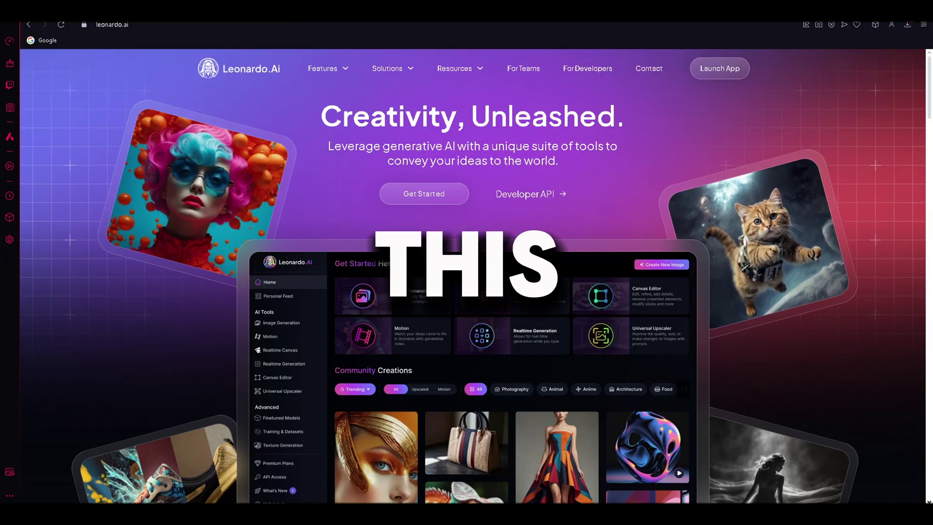
Open Leonardo.Ai's Image Generation tool with the Cinematic Kino preset at 16:9, 4 images.
scroll(466, 272, "down", 10)
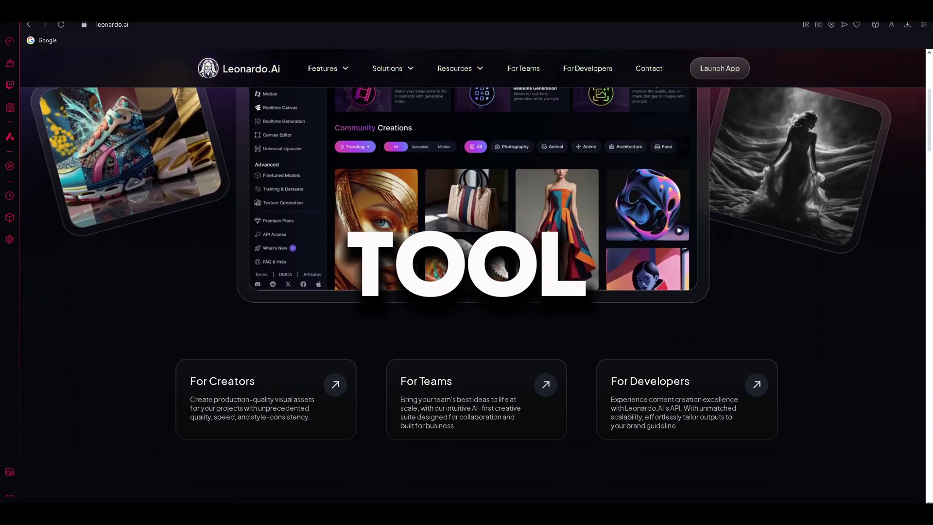
scroll(466, 272, "down", 15)
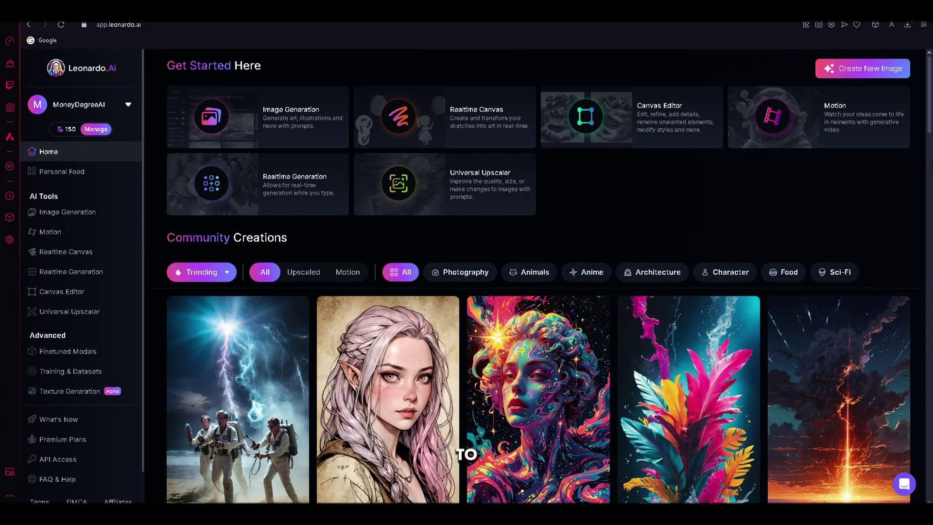
left_click(292, 141)
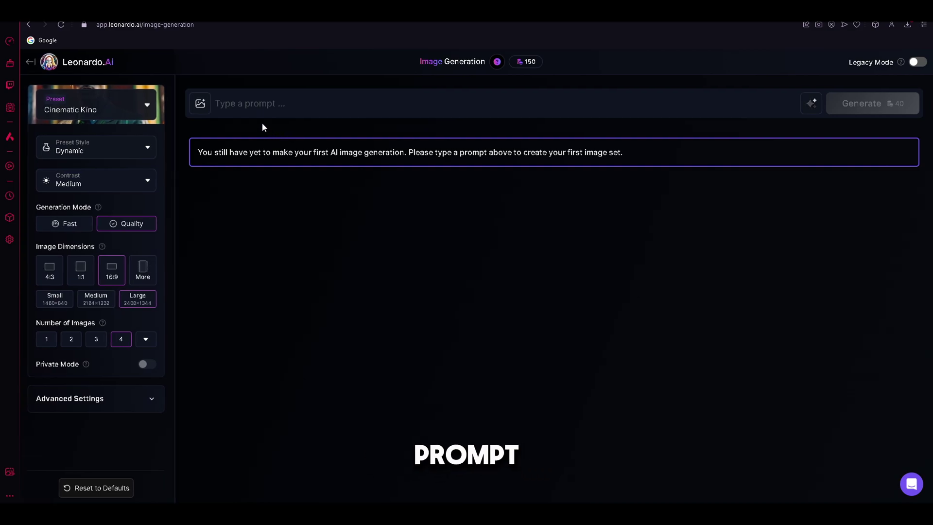
Paste the anime red-hoodie businessman-at-laptop prompt and set Generation Mode to Fast.
left_click(328, 103)
type("Anime male business character, wearing a red hoodie, he is sitting behind his laptop in his office, arms on his desk, the room has volumetric lighting, he is front-facing to the camera, looking straight and centered, central portrait, sitting straight, front view, centered, looking straight, the overall ambiance of the image should convey a connection to minimalism, flat illustration, bold lines, minimalism, simplified, gouache illustration, 8K resolution,")
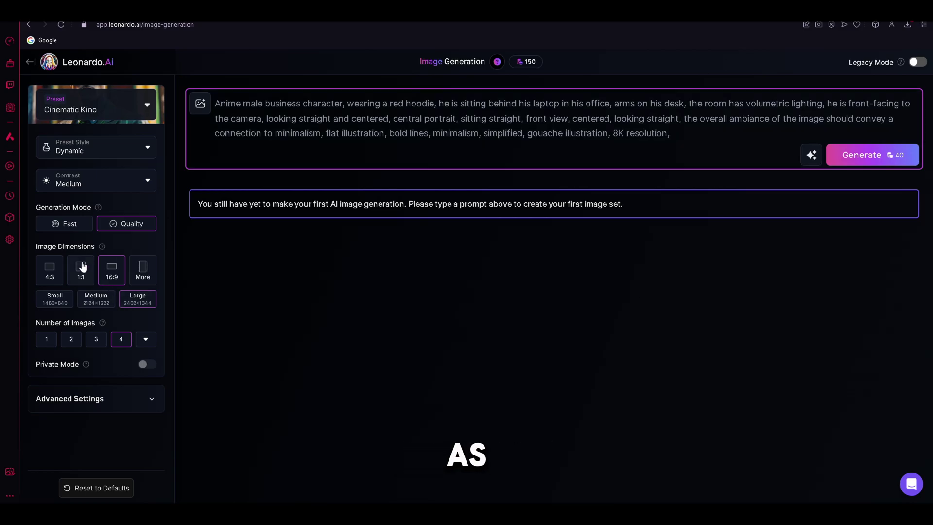
left_click(85, 224)
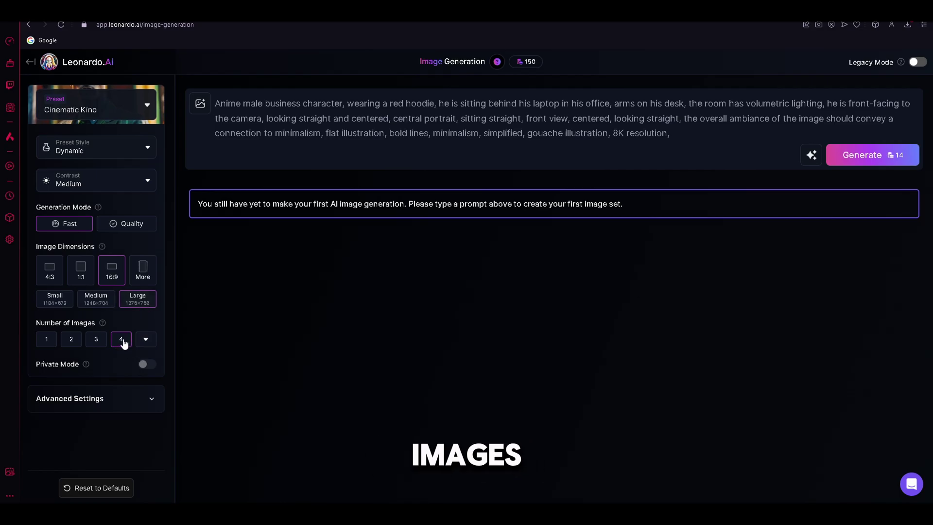
Generate a first batch of four red-hoodie images and enlarge the fourth and third to review.
left_click(880, 160)
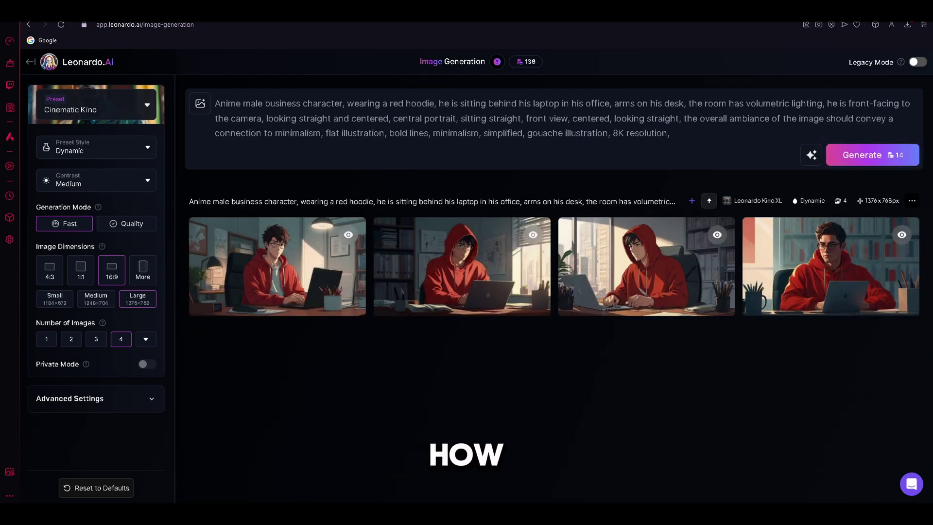
left_click(787, 258)
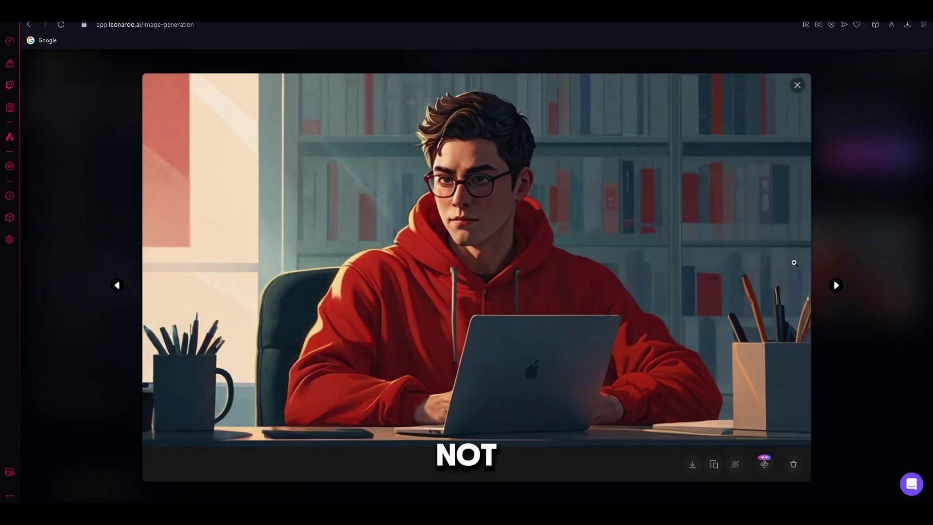
left_click(795, 85)
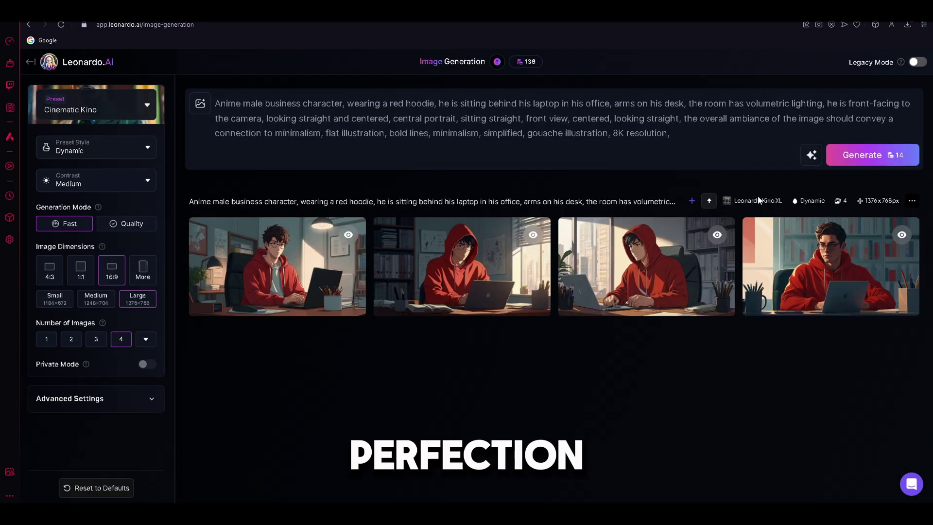
left_click(687, 263)
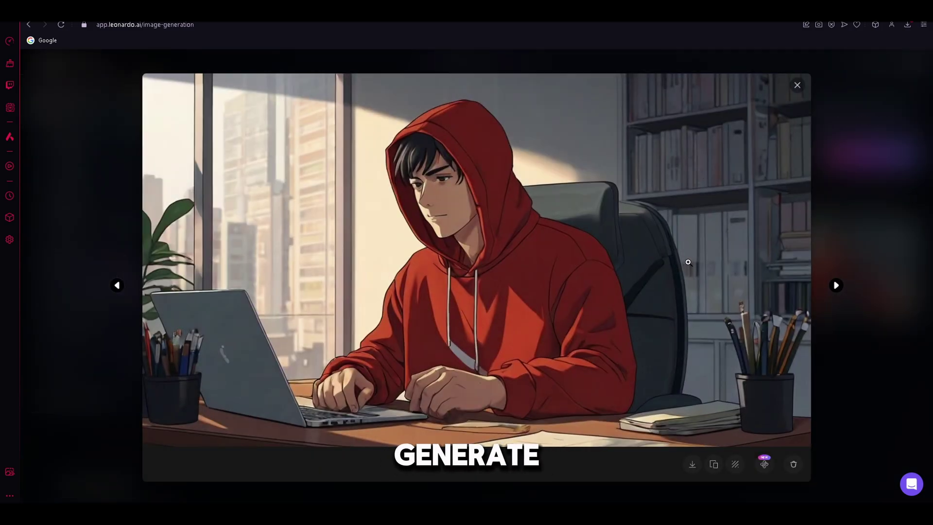
left_click(799, 87)
Generate another batch of four and inspect the first front-facing hooded image.
left_click(885, 160)
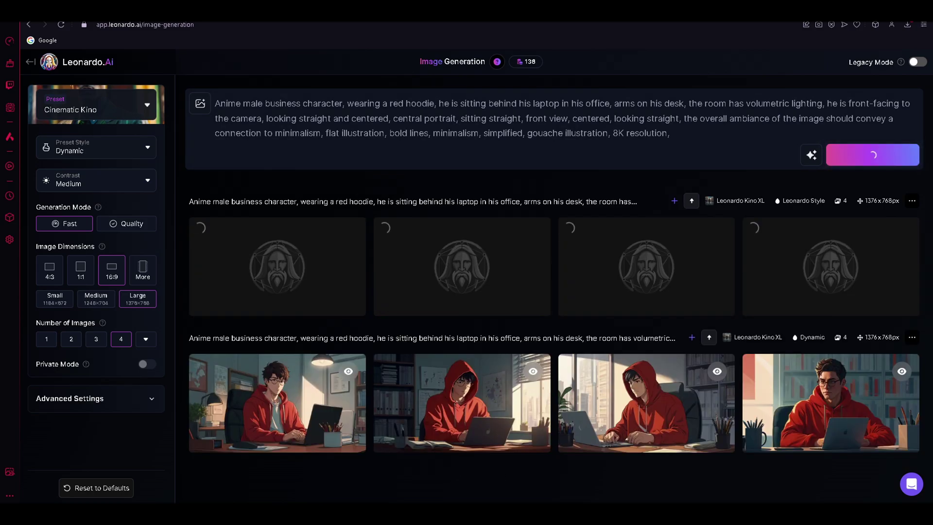
left_click(330, 285)
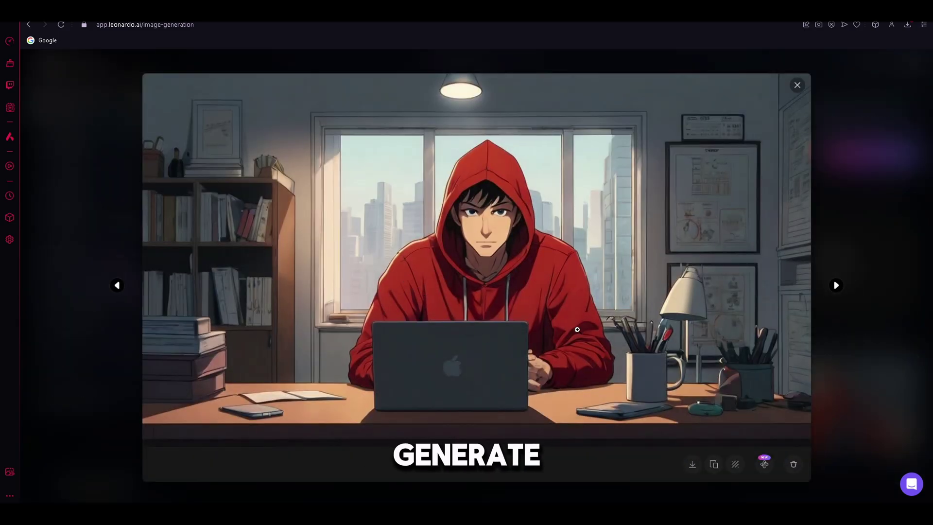
left_click(797, 85)
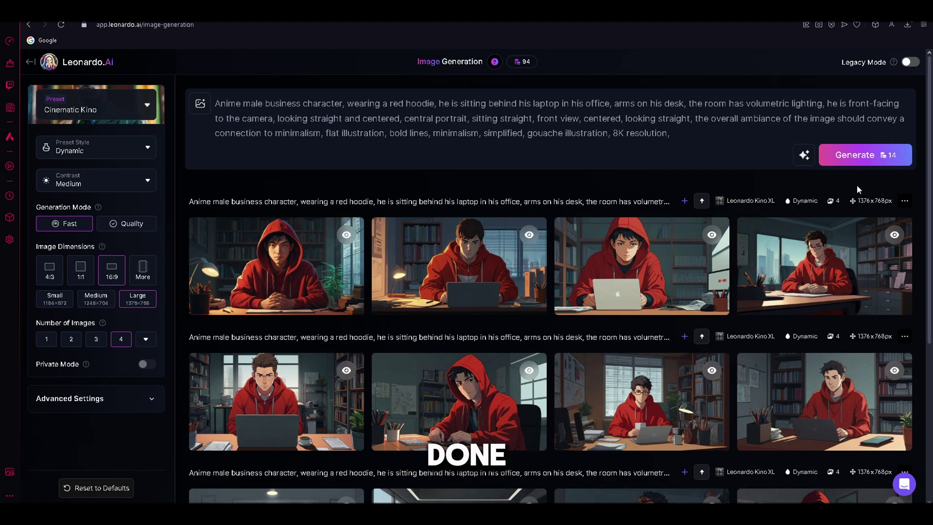
Replace 'a red hoodie' with 'a green hoodie, wearing a green face mask', generate, and preview a result.
left_click_drag(434, 103, 382, 103)
type("a green hoo")
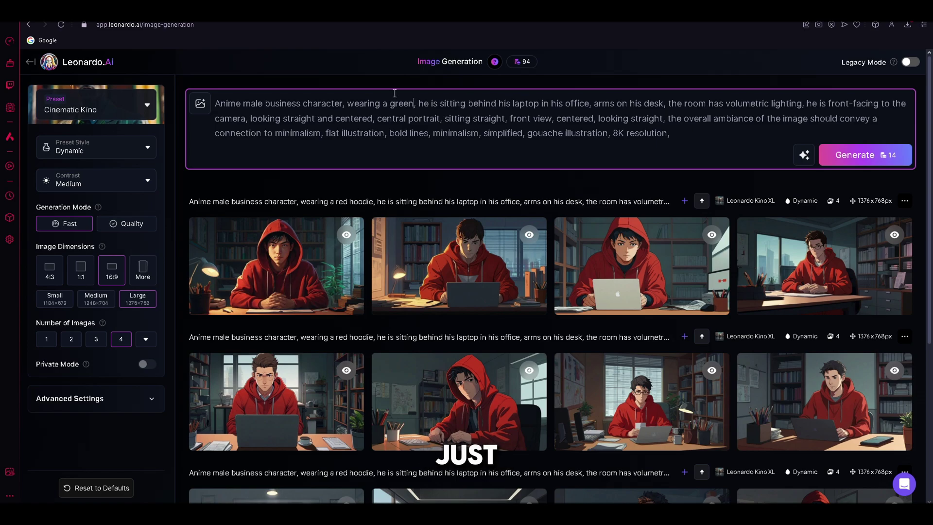
type("die, wearing a ")
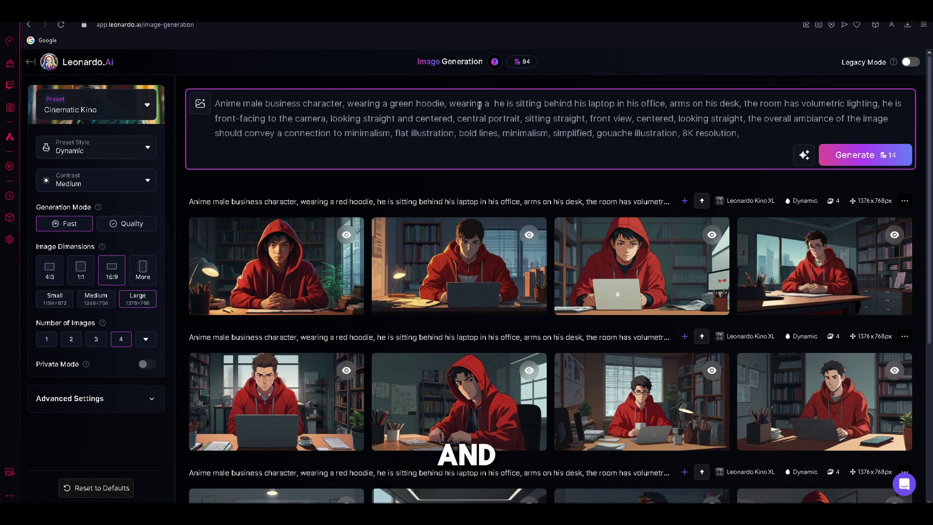
type("green f")
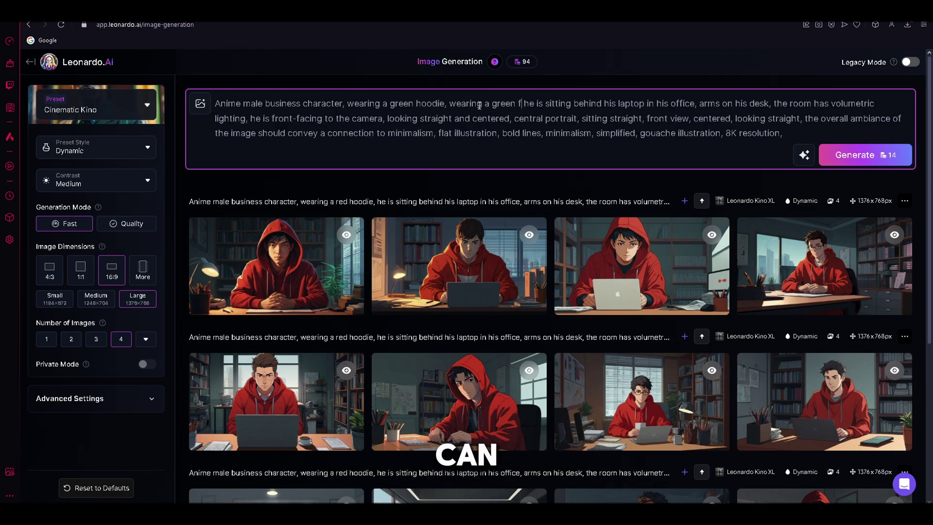
type("ace mask,")
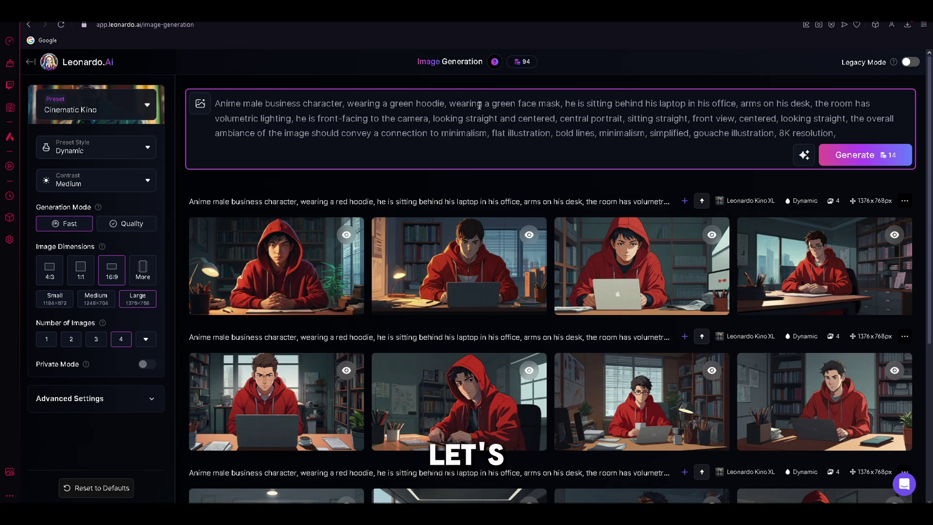
left_click(874, 158)
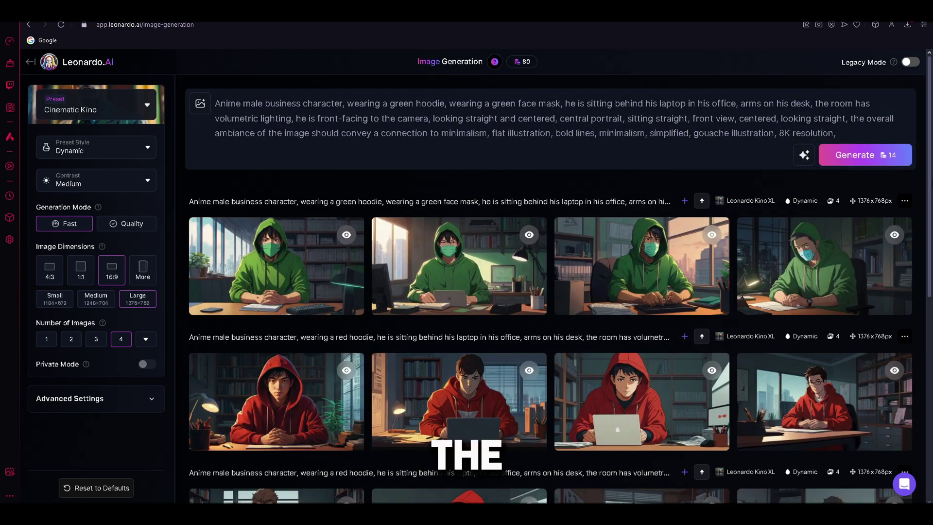
left_click(344, 269)
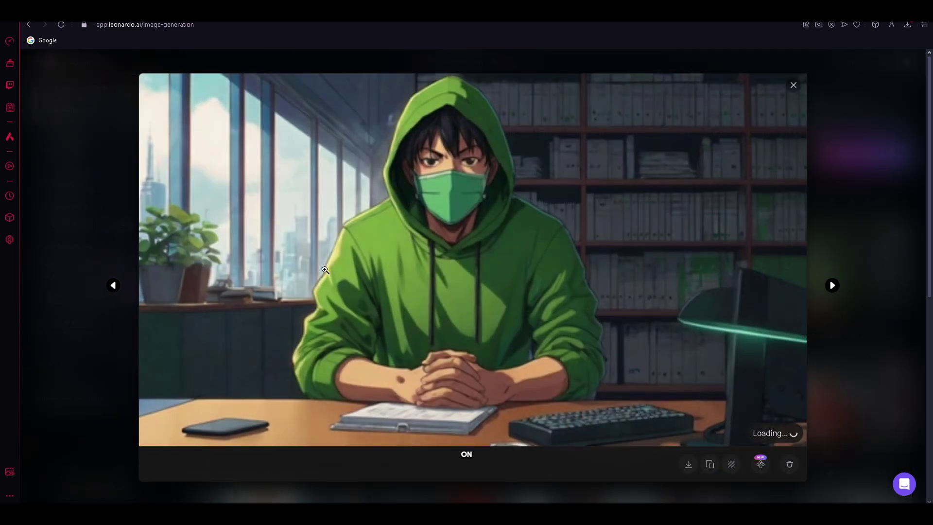
left_click(878, 240)
scroll(878, 240, "down", 5)
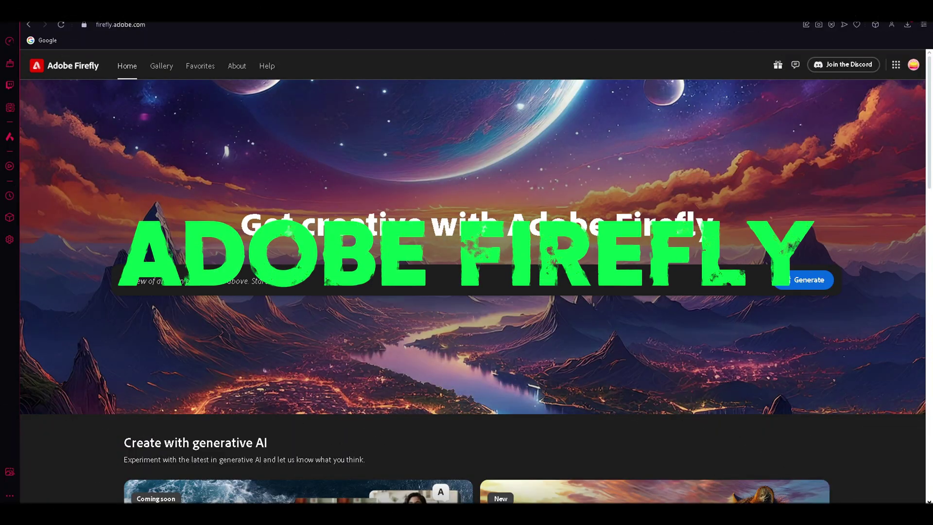
Start Firefly's Generative fill and upload the front-facing red-hoodie desk image.
scroll(472, 291, "down", 8)
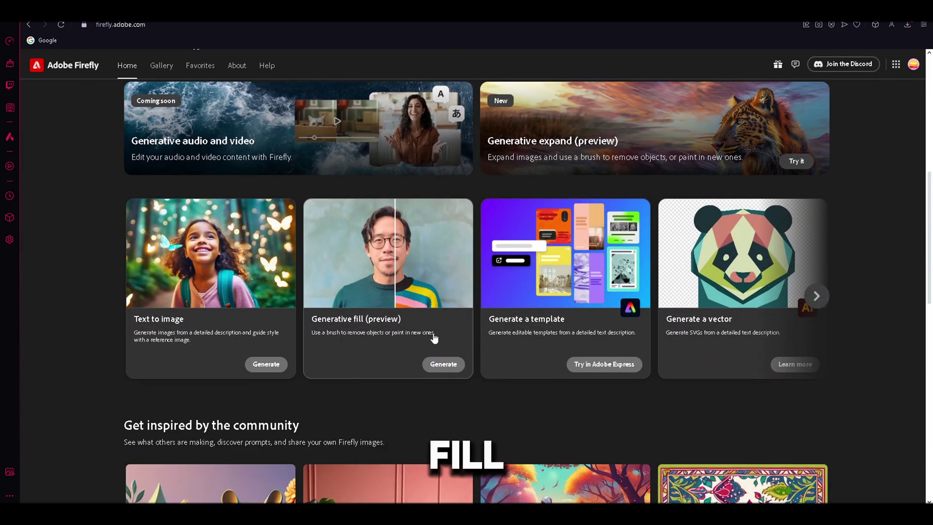
left_click(433, 332)
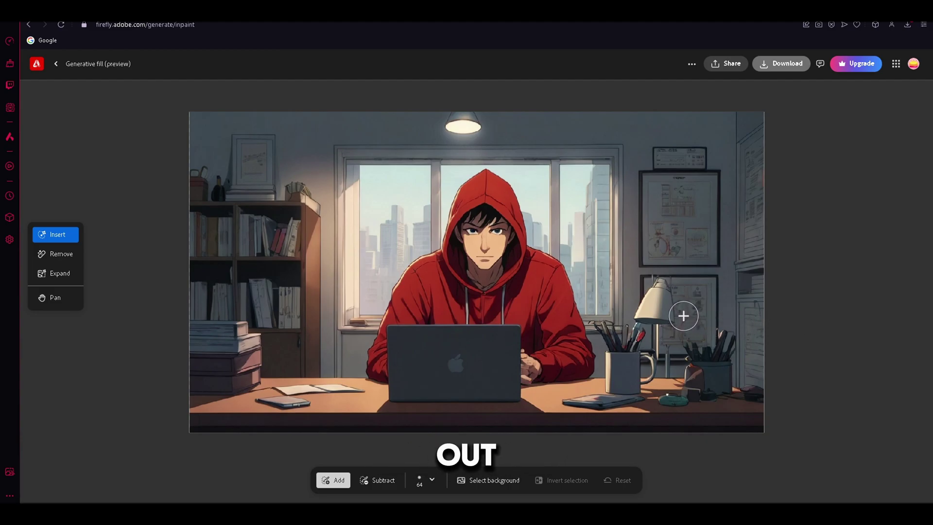
Fill the desk area right of the lamp with 'Flower', keeping the red tulips in a brick pot.
mouse_move(682, 318)
left_mouse_down()
mouse_move(689, 386)
mouse_move(726, 384)
mouse_move(708, 343)
left_mouse_up()
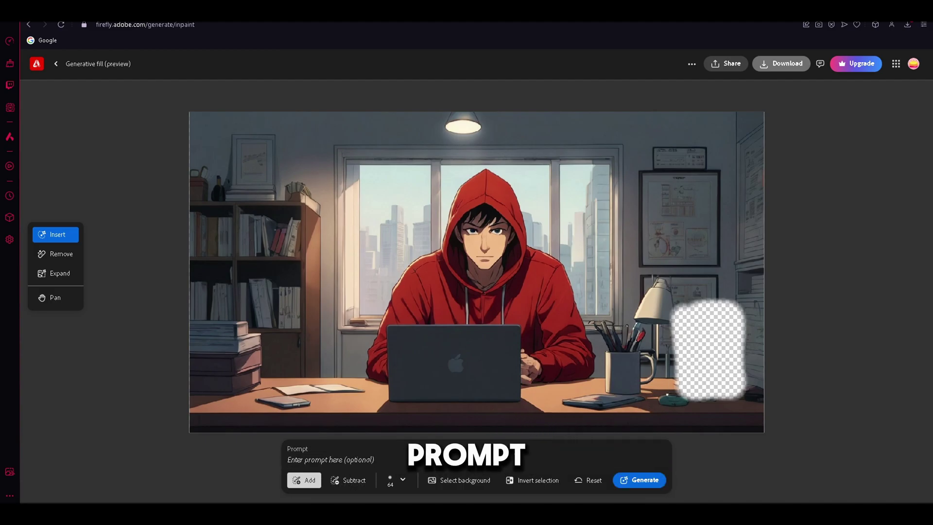
type("Flower Pot")
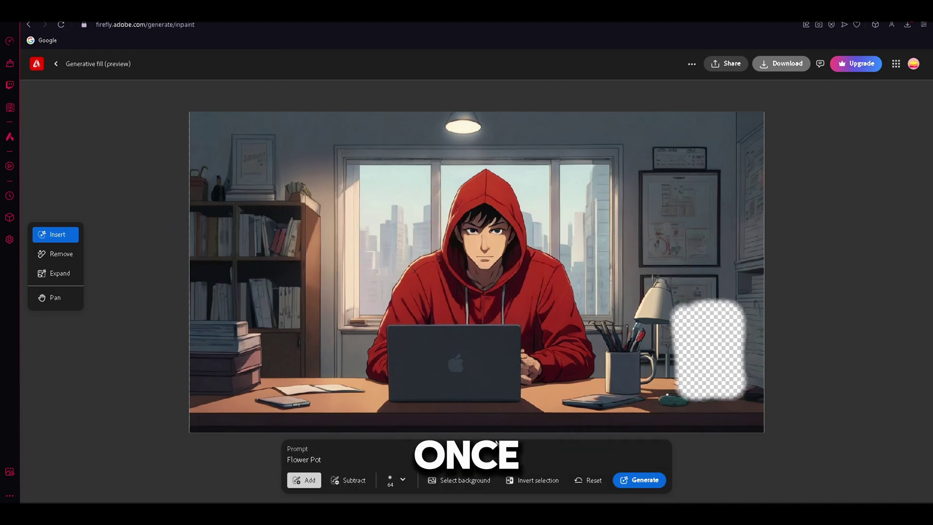
left_click(645, 480)
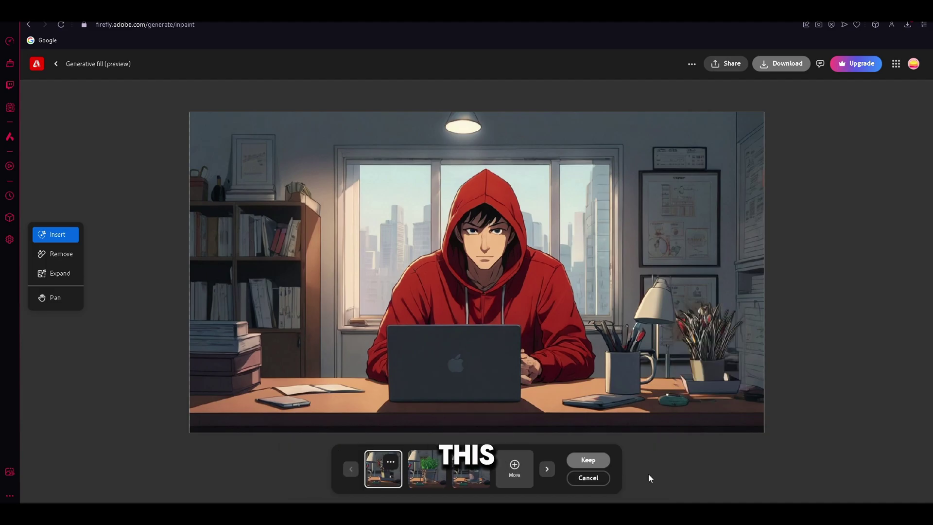
left_click(439, 479)
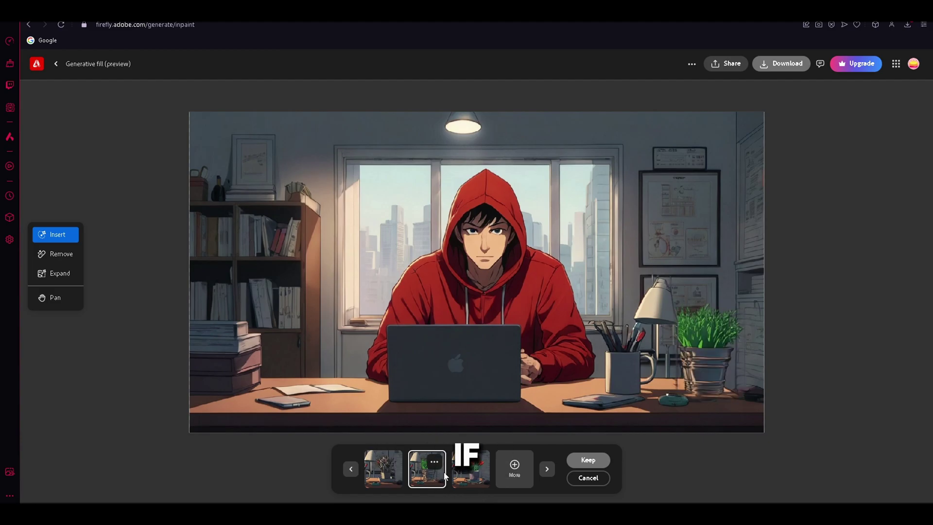
left_click(471, 474)
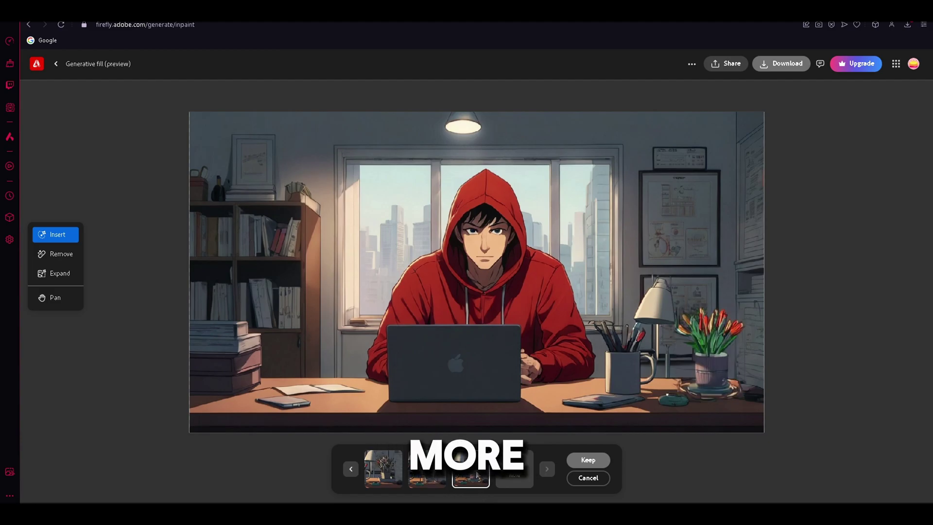
left_click(386, 474)
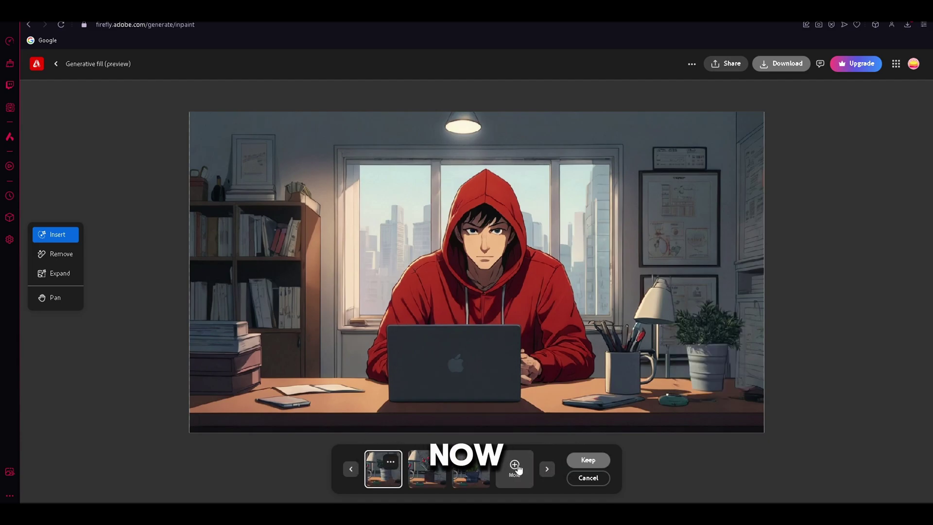
left_click(427, 469)
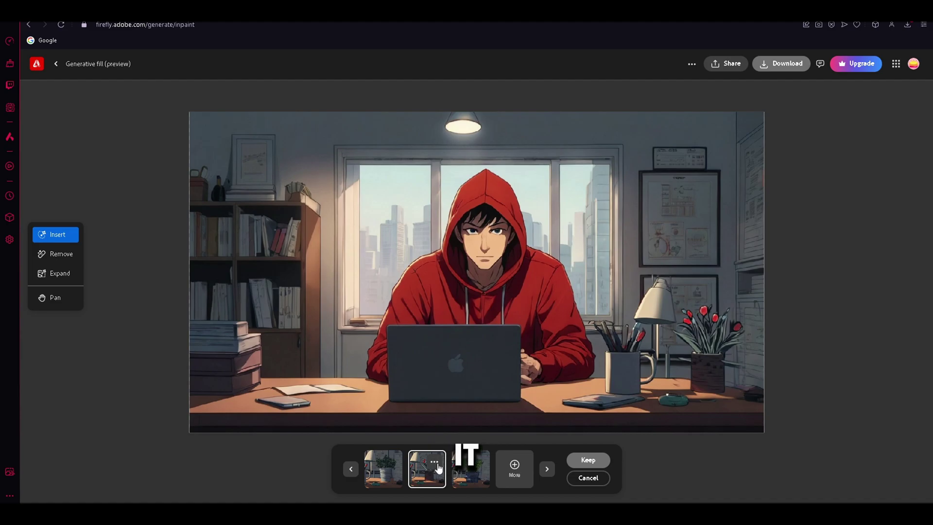
left_click(588, 459)
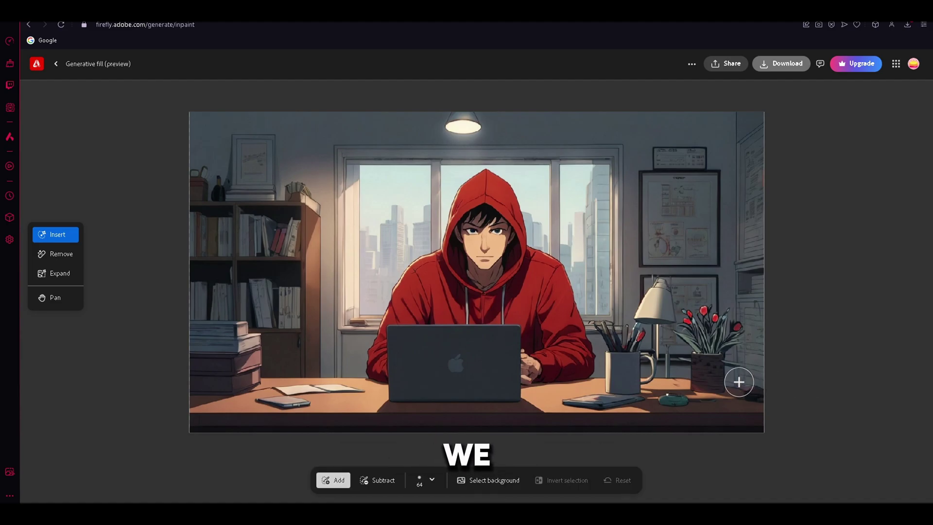
Replace the mug area with a 'Coffee mug' fill, keeping the plain white mug.
mouse_move(603, 323)
left_mouse_down()
mouse_move(609, 384)
mouse_move(641, 391)
mouse_move(656, 344)
mouse_move(627, 352)
left_mouse_up()
type("Coffee mug")
left_click(641, 480)
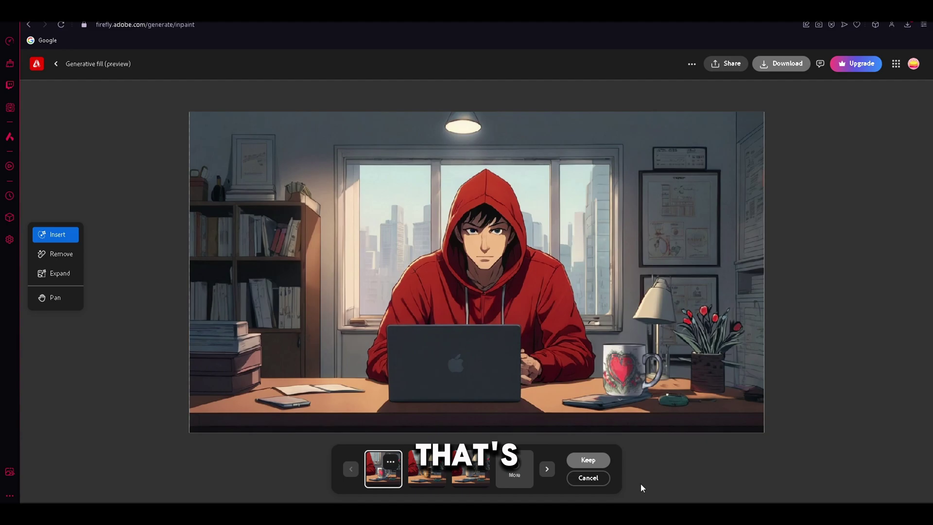
left_click(470, 476)
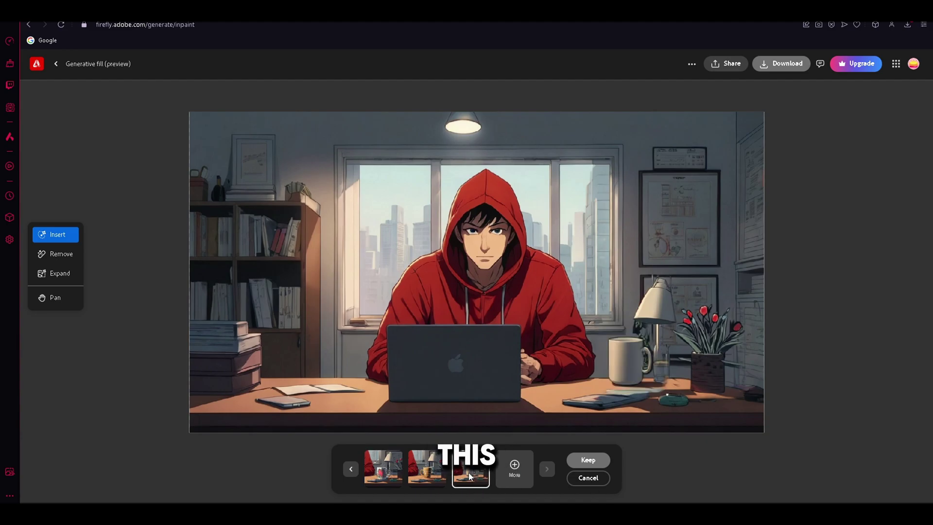
left_click(588, 459)
Fill the lower-left desk area with 'Top Secret Blueprints', keeping the LED light strip variation.
left_click_drag(359, 394, 265, 398)
type("Top Secret Blueprints")
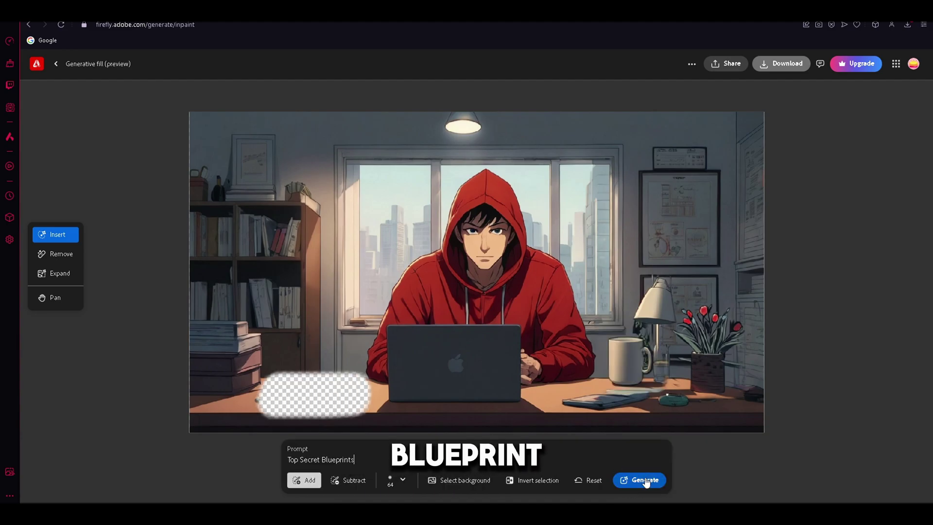
left_click(644, 480)
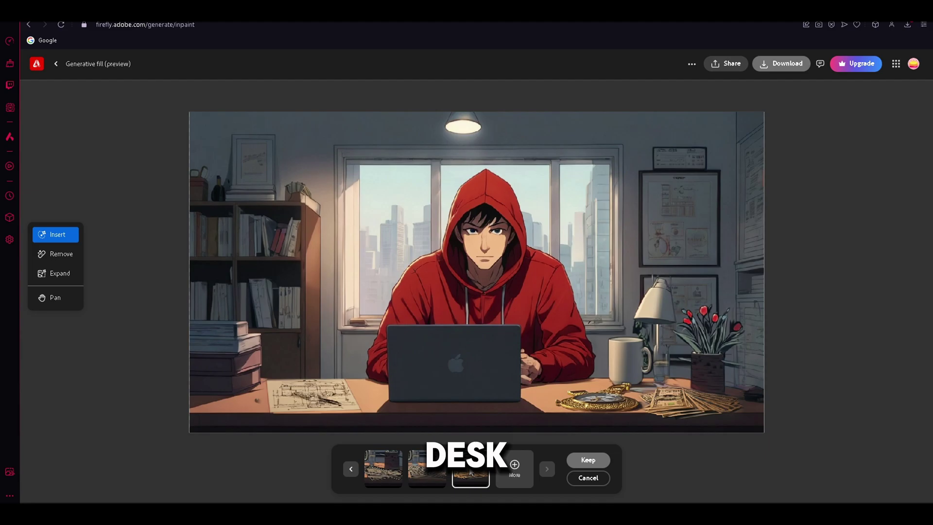
left_click(547, 468)
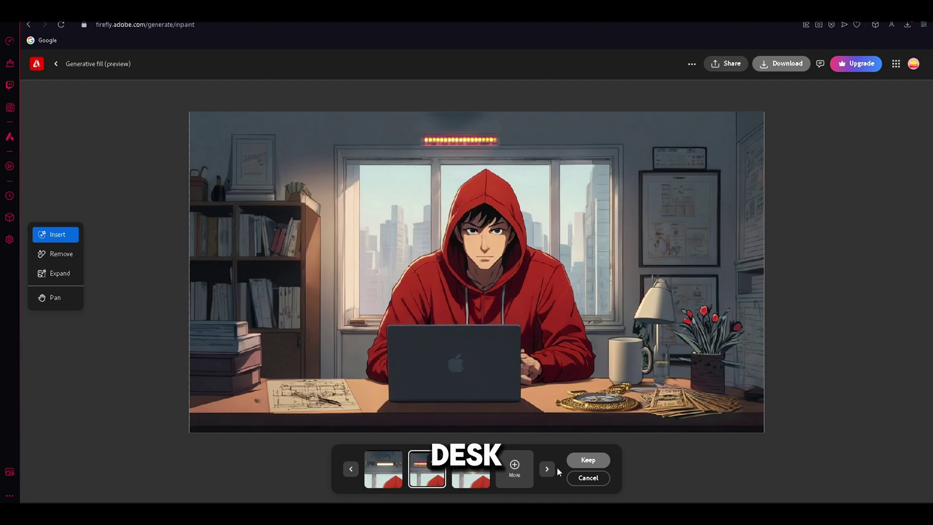
left_click(588, 459)
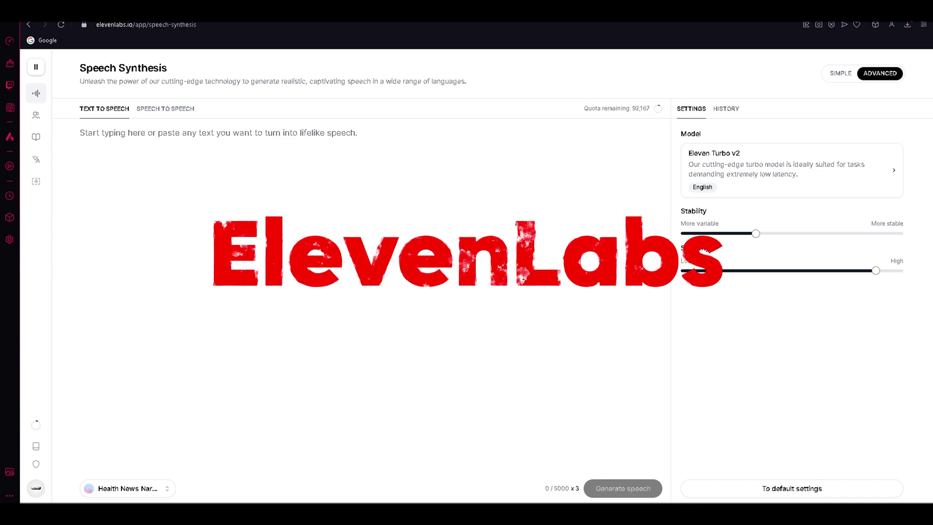
Audition three top-pick and two community voices in ElevenLabs' Voice Library.
mouse_move(45, 125)
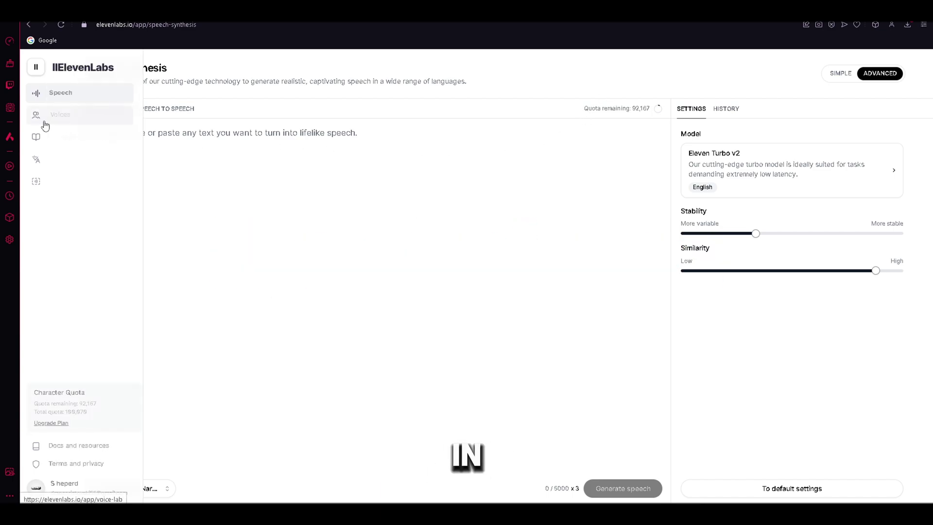
left_click(85, 123)
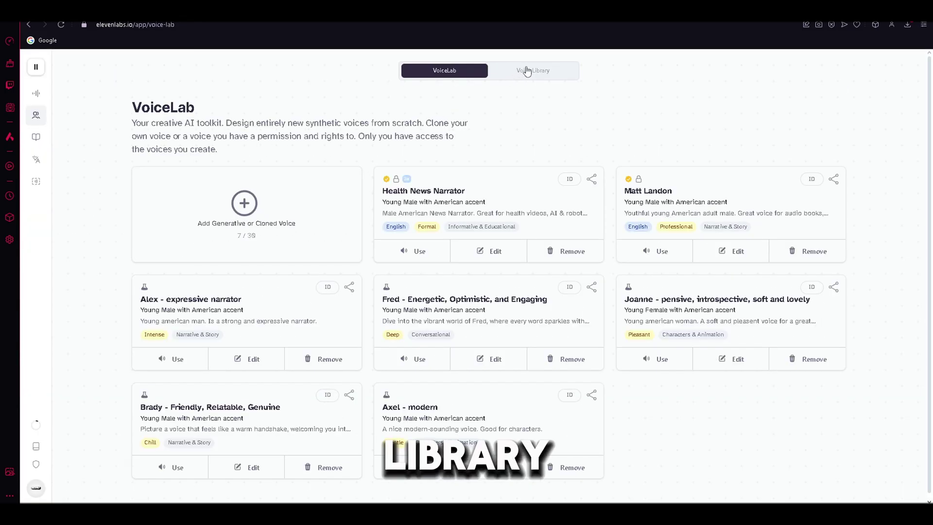
left_click(535, 69)
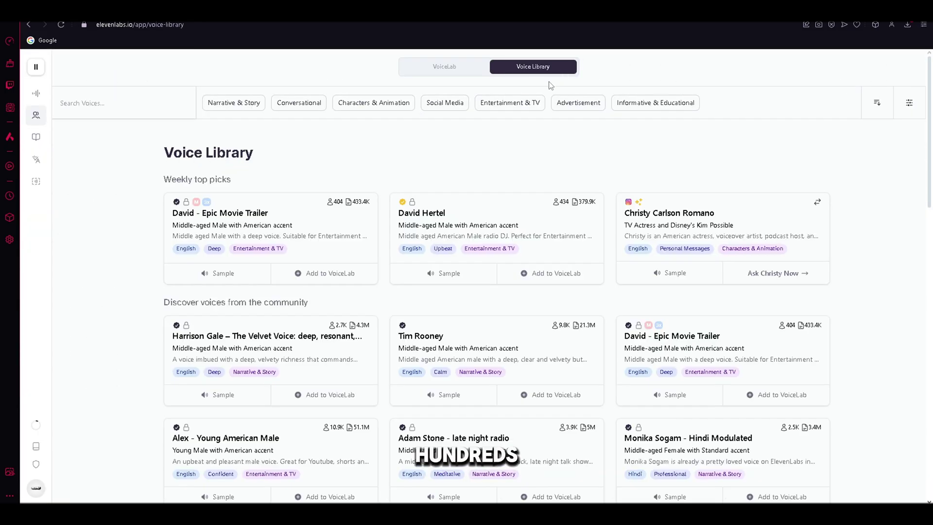
left_click(230, 274)
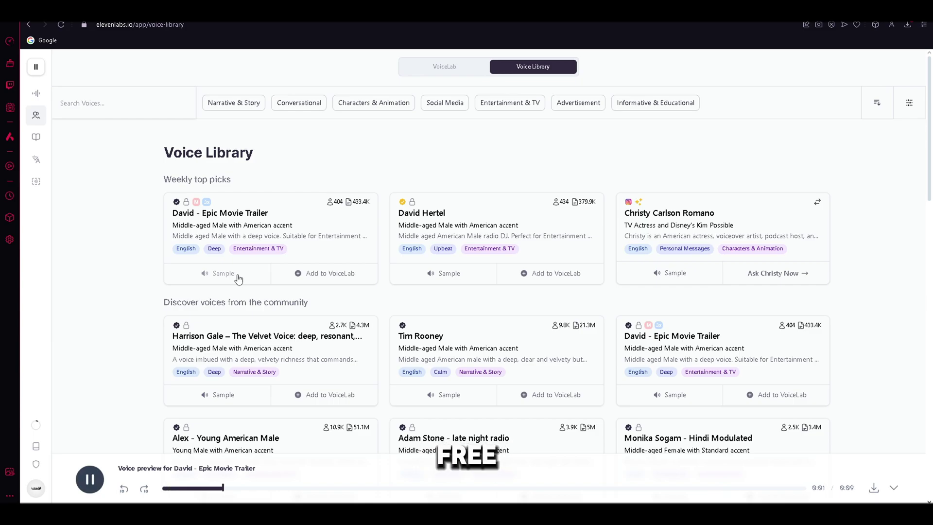
left_click(466, 282)
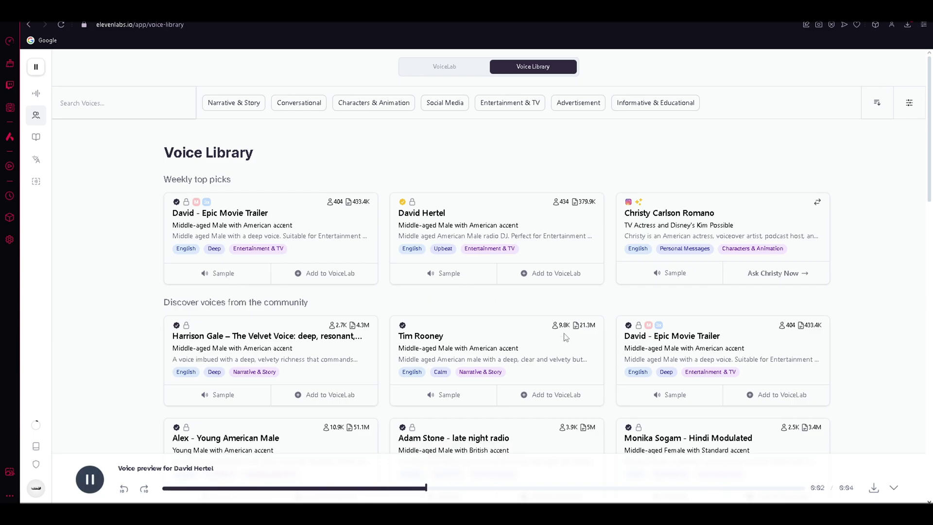
left_click(666, 281)
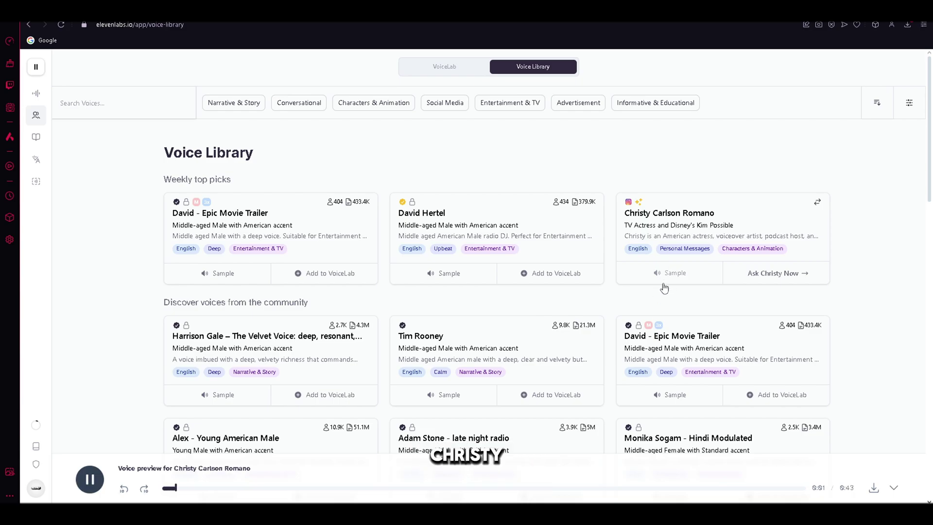
left_click(453, 403)
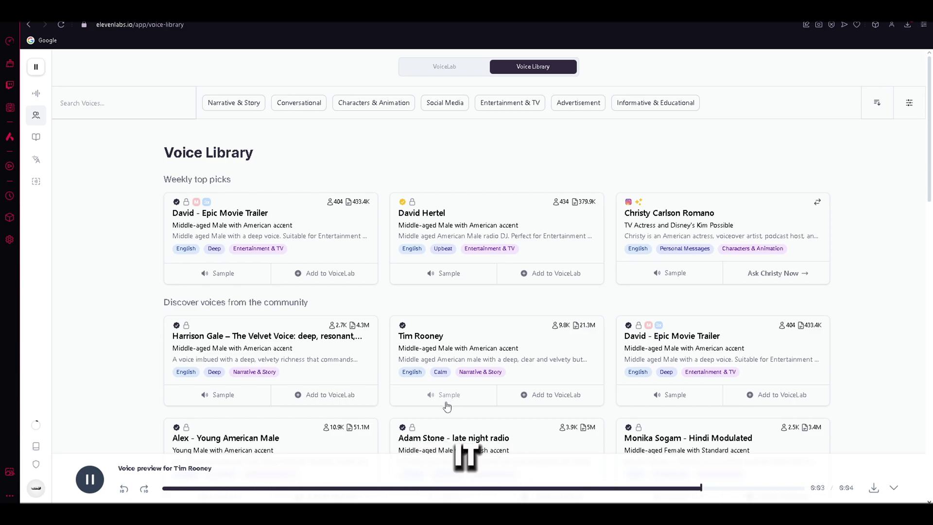
left_click(219, 394)
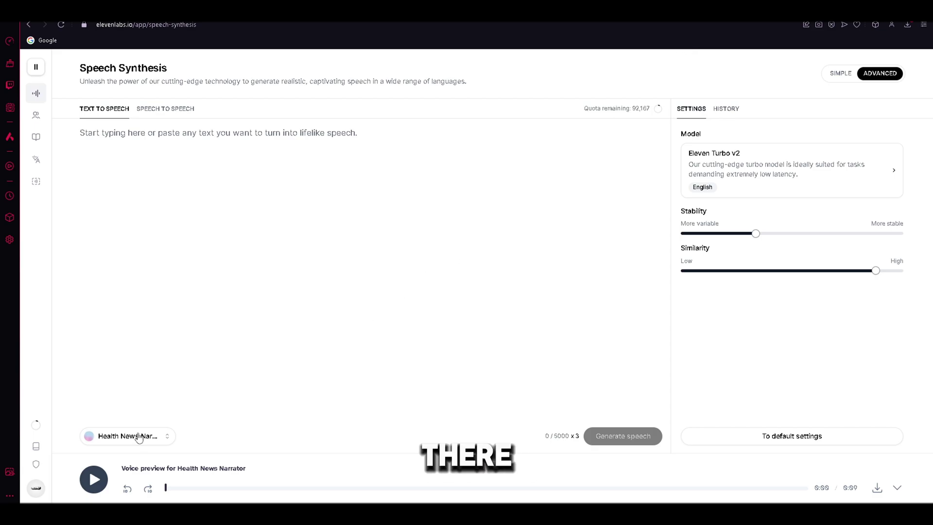
Voice the pasted introduction script with Health News Narrator at 70% similarity and 40% stability.
left_click(138, 439)
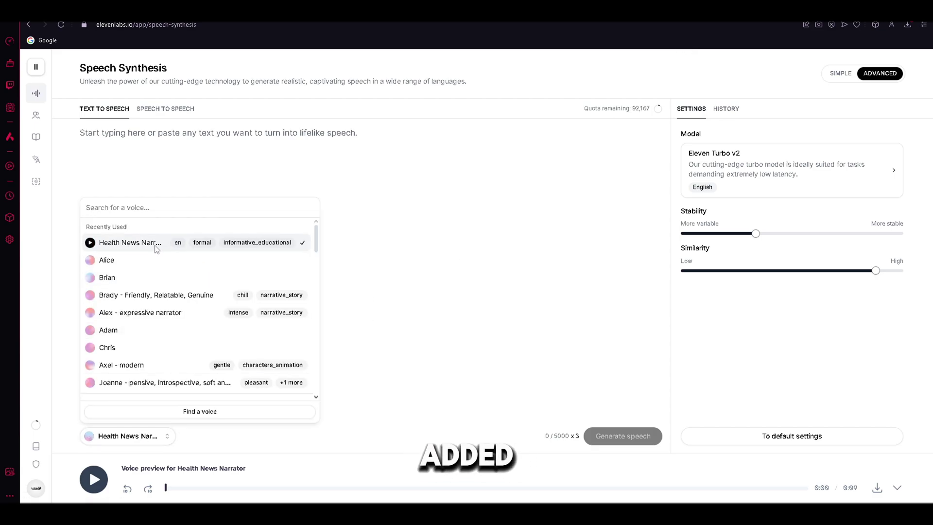
left_click(156, 249)
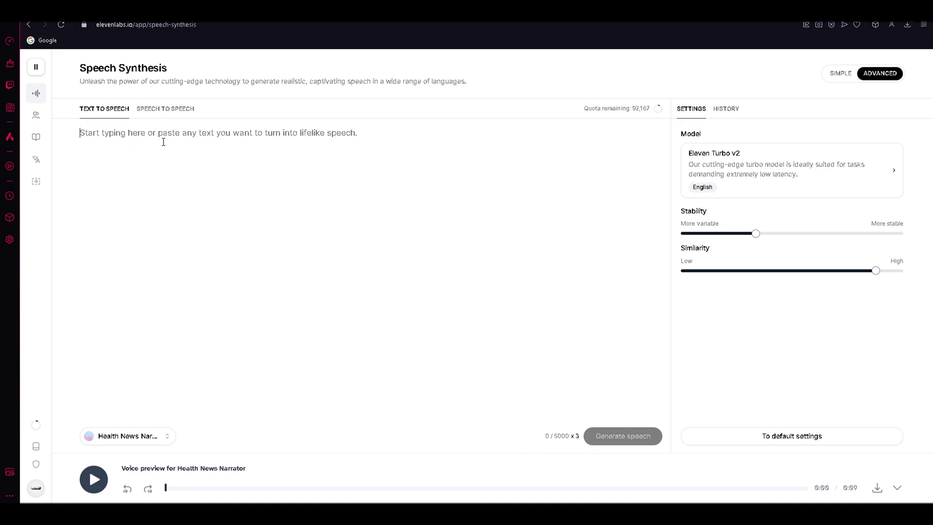
type("Hello everyone. This is me, Joe. I'm an informative avatar that will help Money Degree explain to you how you can create a Talking Avatar.")
left_click_drag(879, 275, 833, 275)
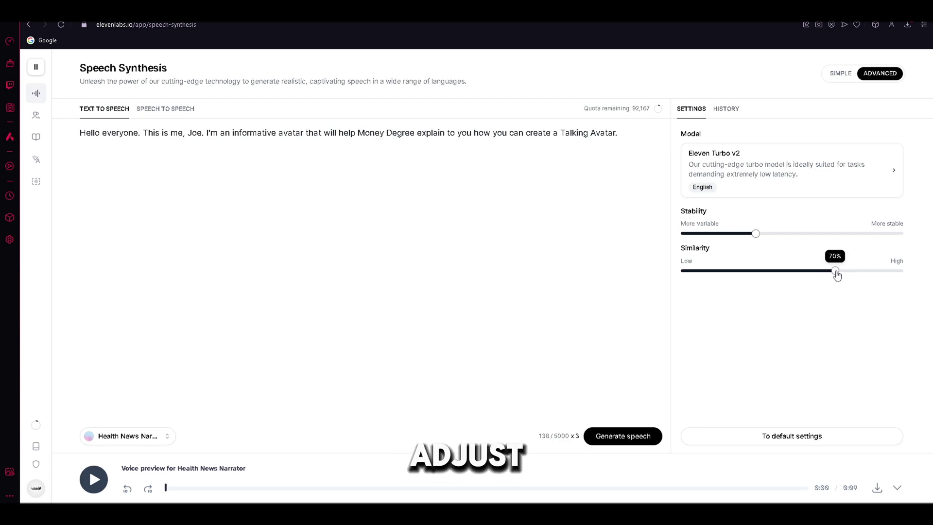
left_click_drag(758, 237, 764, 239)
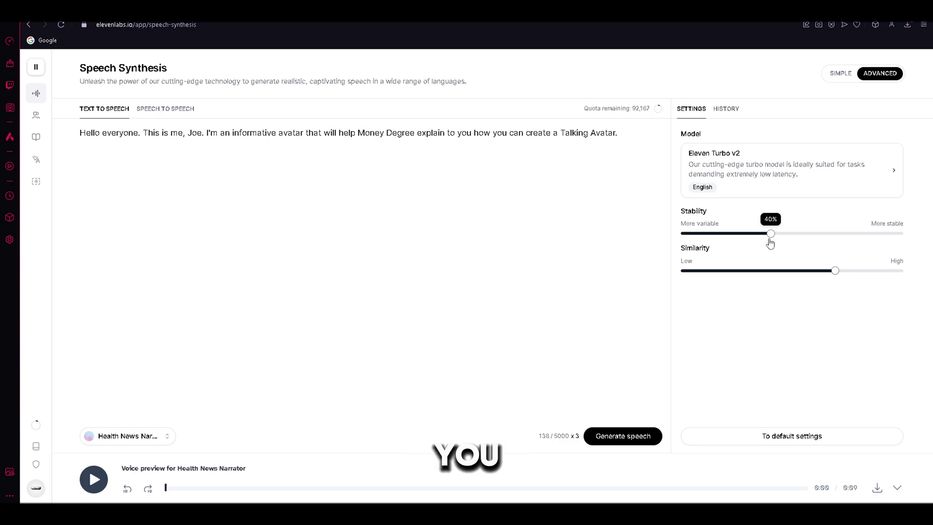
left_click(621, 436)
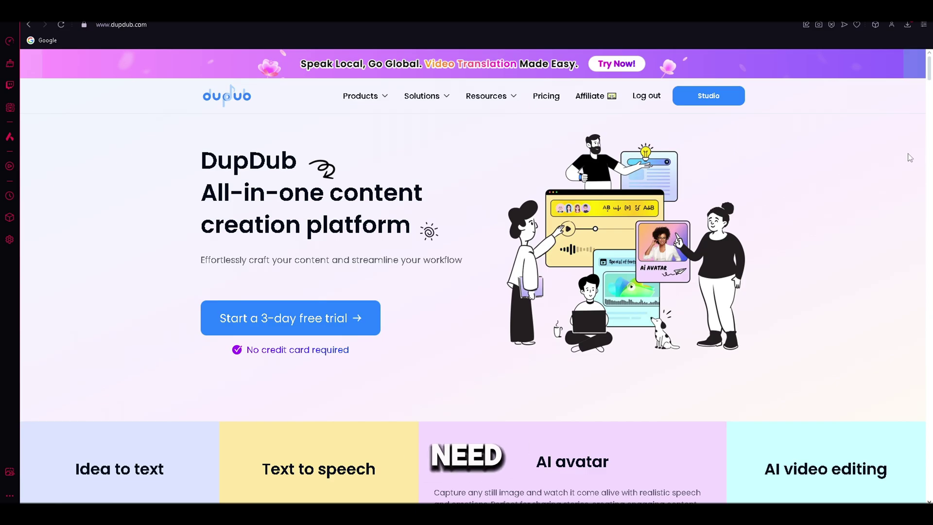
Start a free DupDub AI avatar Talking Photo project with the red-hoodie desk image.
mouse_move(376, 102)
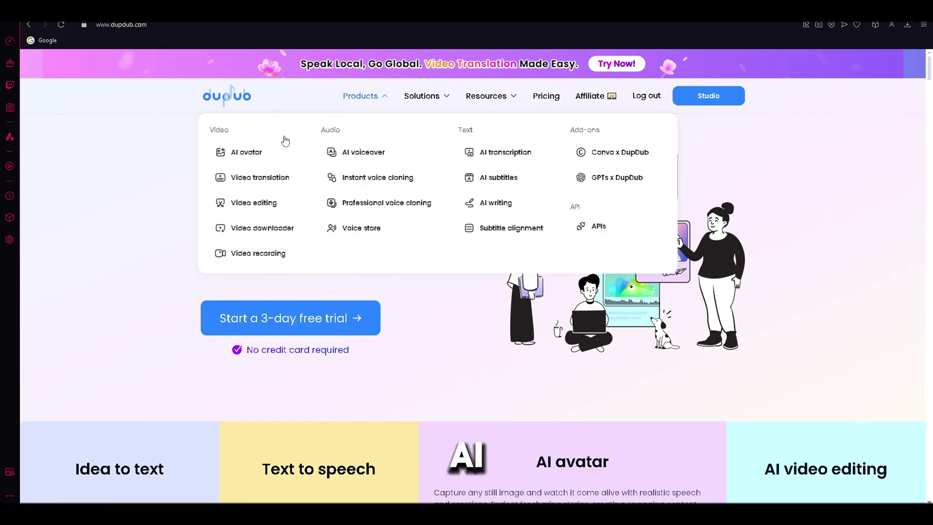
left_click(238, 154)
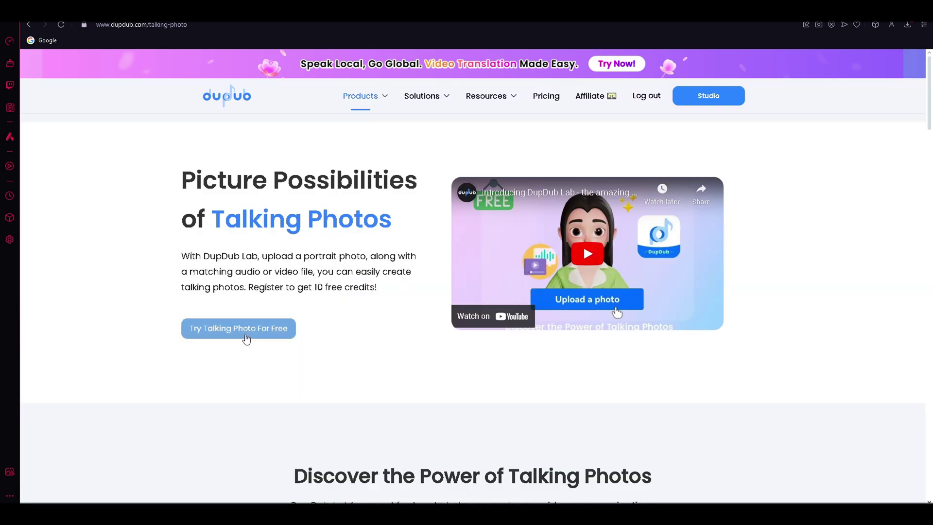
left_click(246, 339)
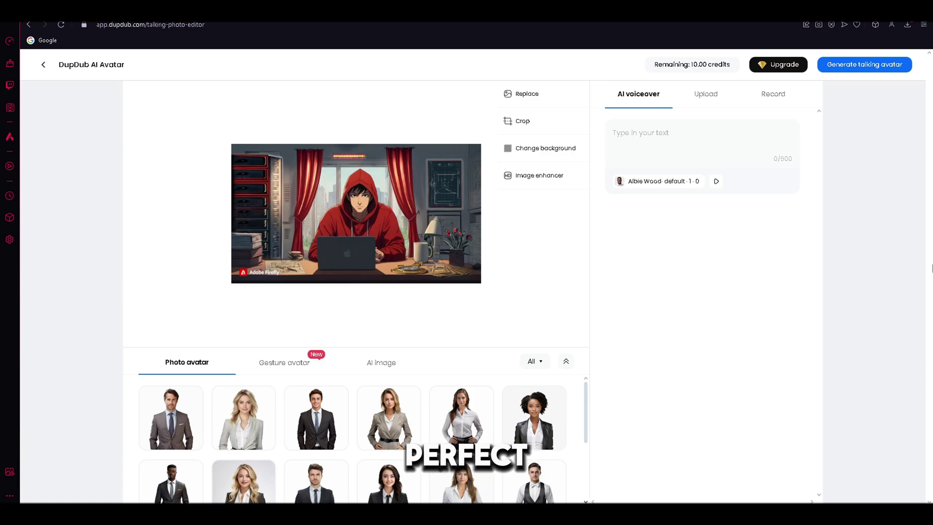
Upload the ElevenLabs narration mp3 as the audio and generate the talking avatar.
left_click(710, 107)
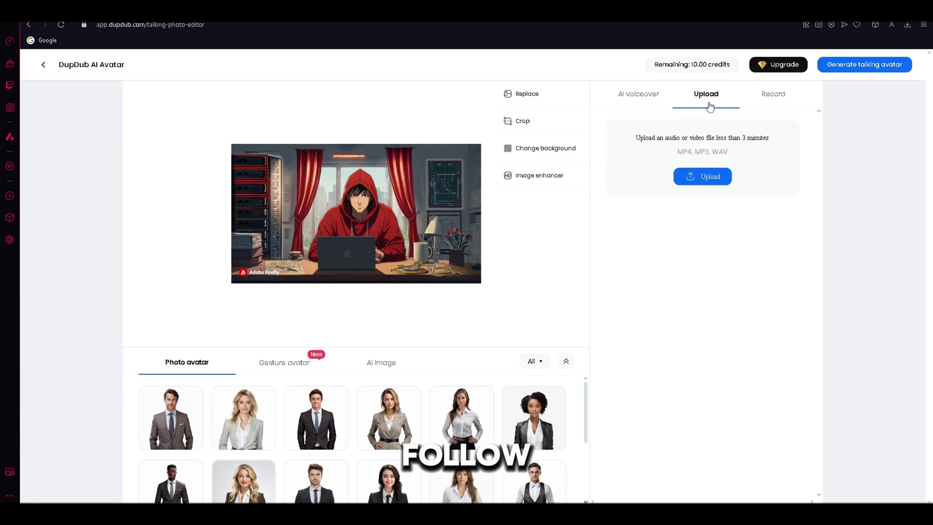
left_click(717, 179)
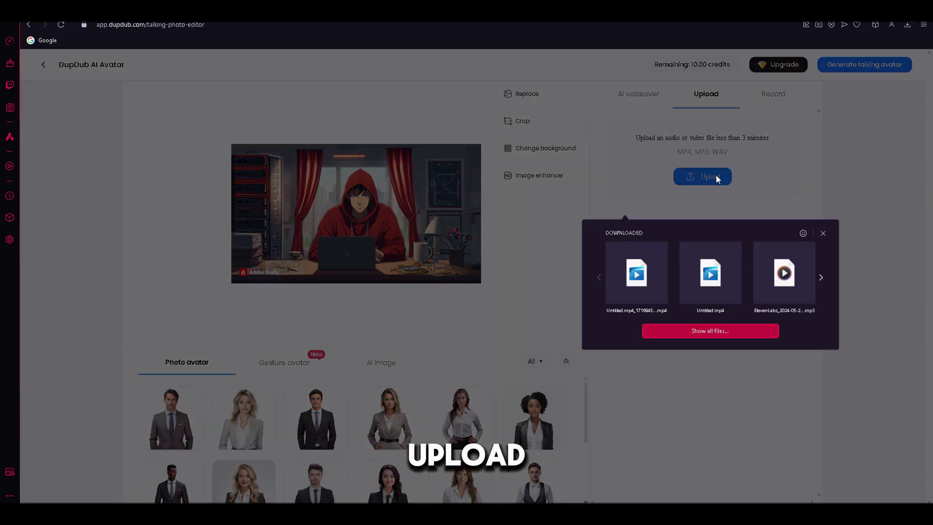
left_click(659, 256)
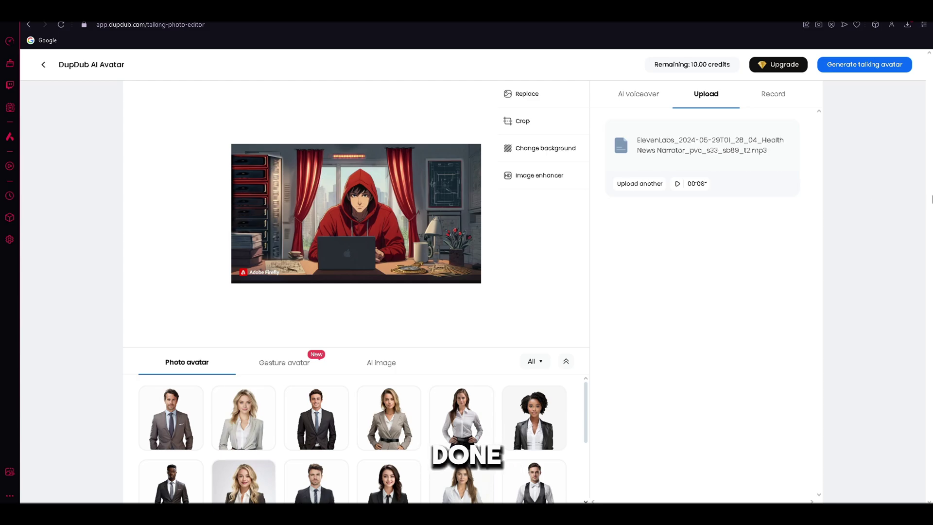
left_click(854, 68)
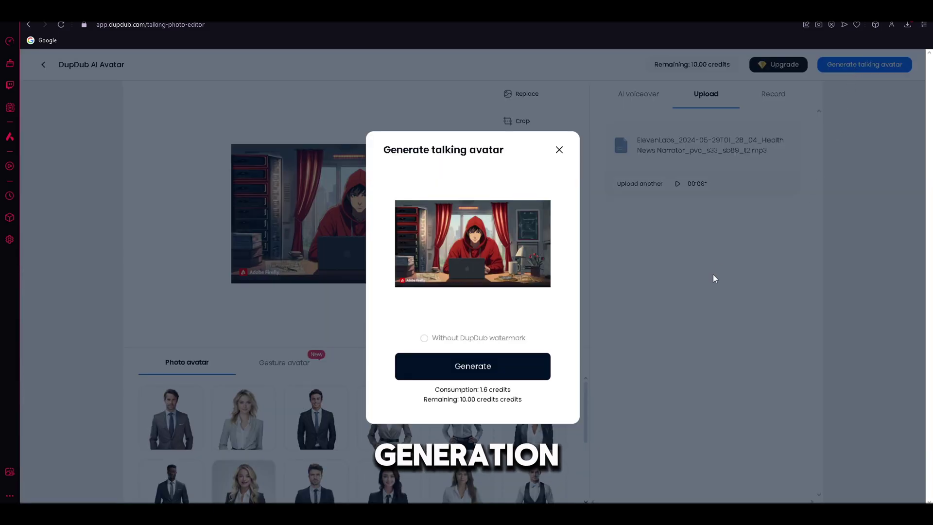
left_click(493, 367)
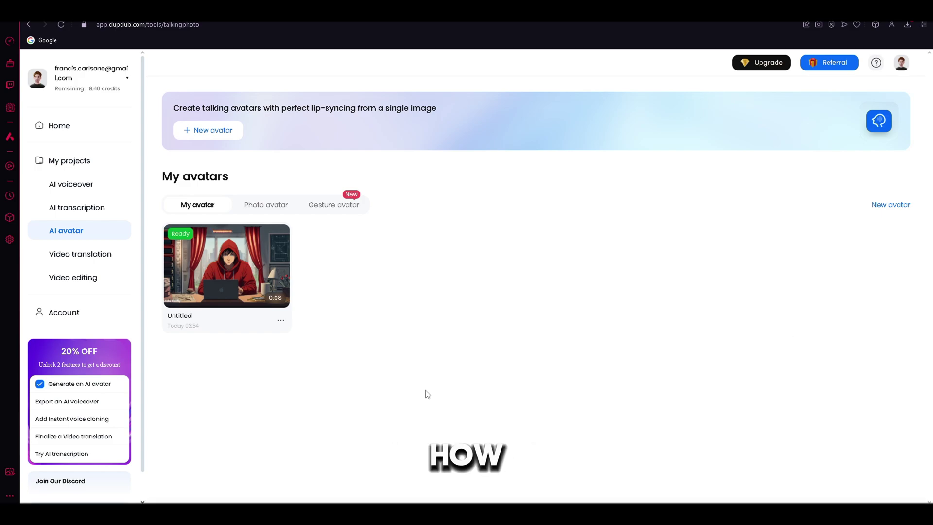
Preview the finished Untitled talking avatar video in DupDub.
left_click(223, 268)
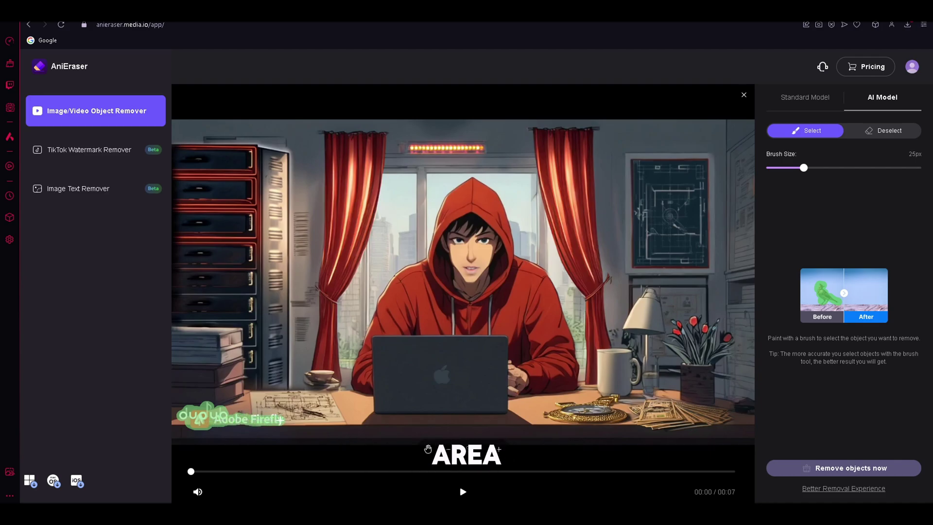
Brush over the bottom-left watermark on the avatar video to mark it for removal.
left_click_drag(266, 419, 279, 419)
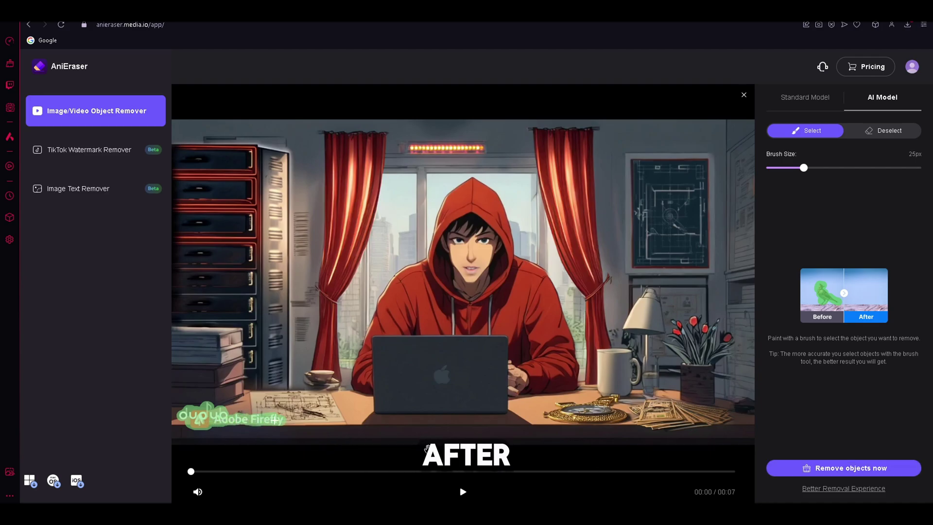